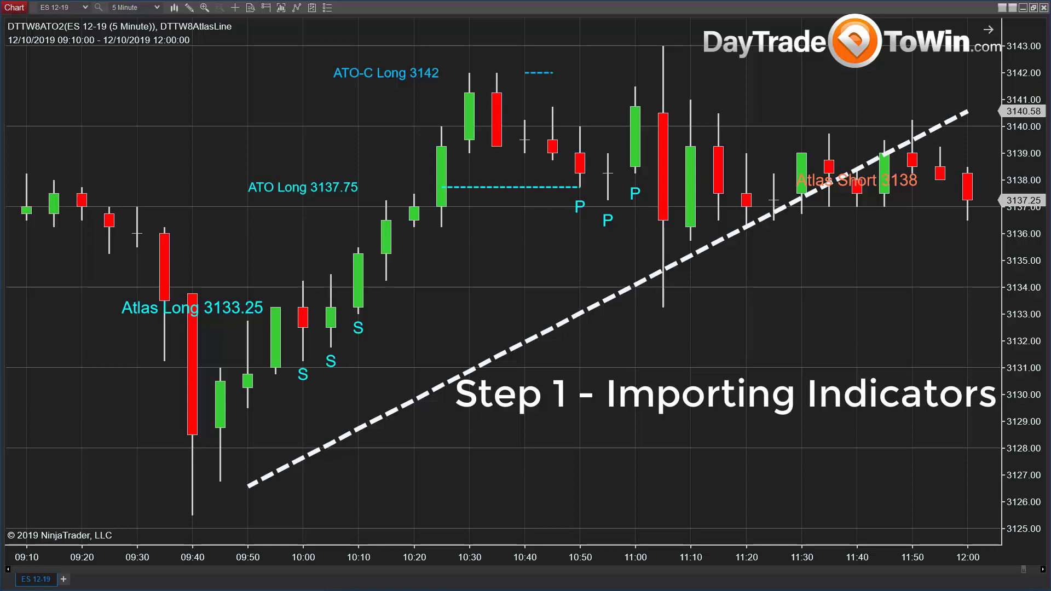
Select the dashed Atlas trend line and delete it, leaving only the ES candles.
{"action": "left_click", "coordinate": [423, 392]}
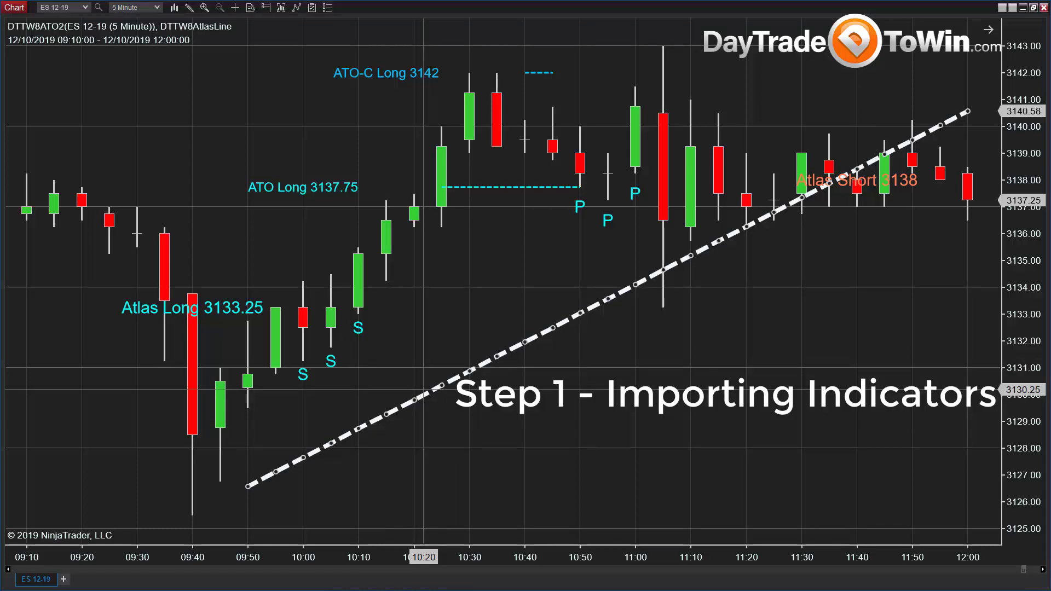
{"action": "left_click", "coordinate": [446, 547]}
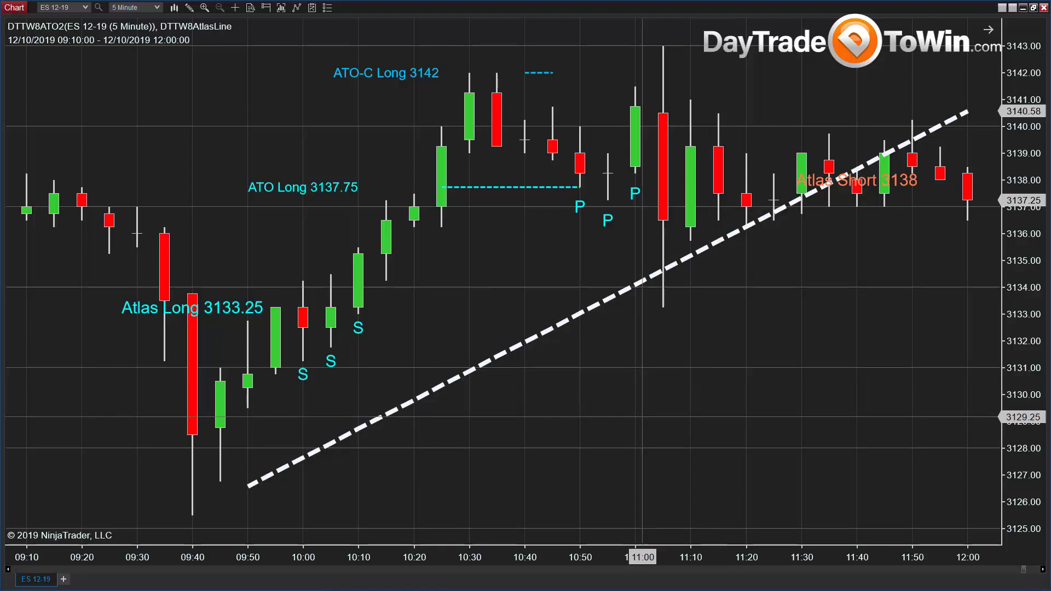
{"action": "left_click", "coordinate": [476, 366]}
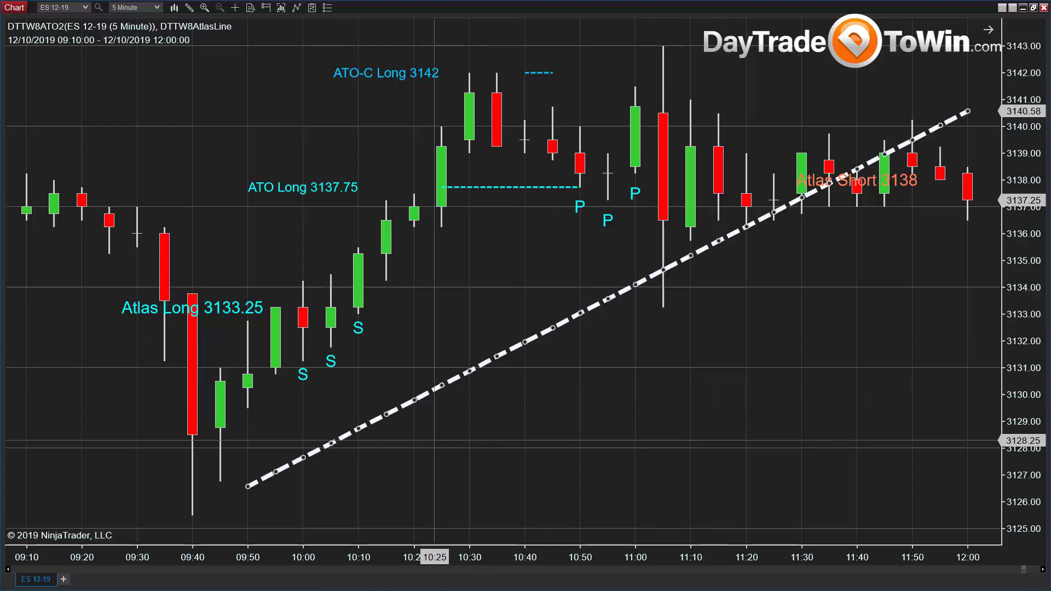
{"action": "key", "text": "Delete"}
{"action": "key", "text": "Delete"}
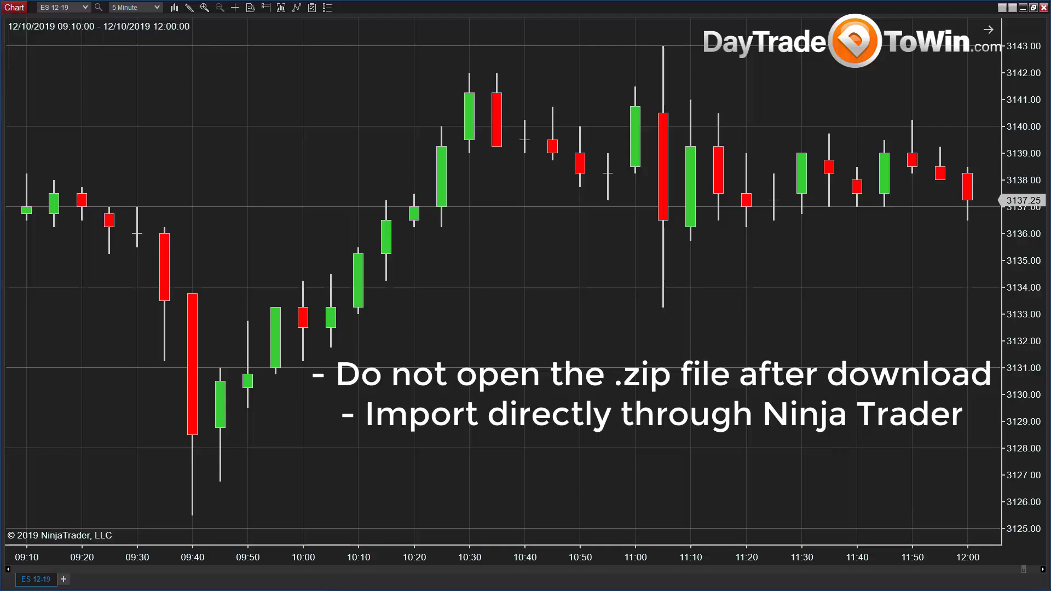
Switch to the Control Center window in front of the ES 12-19 chart.
{"action": "key", "text": "alt+Tab"}
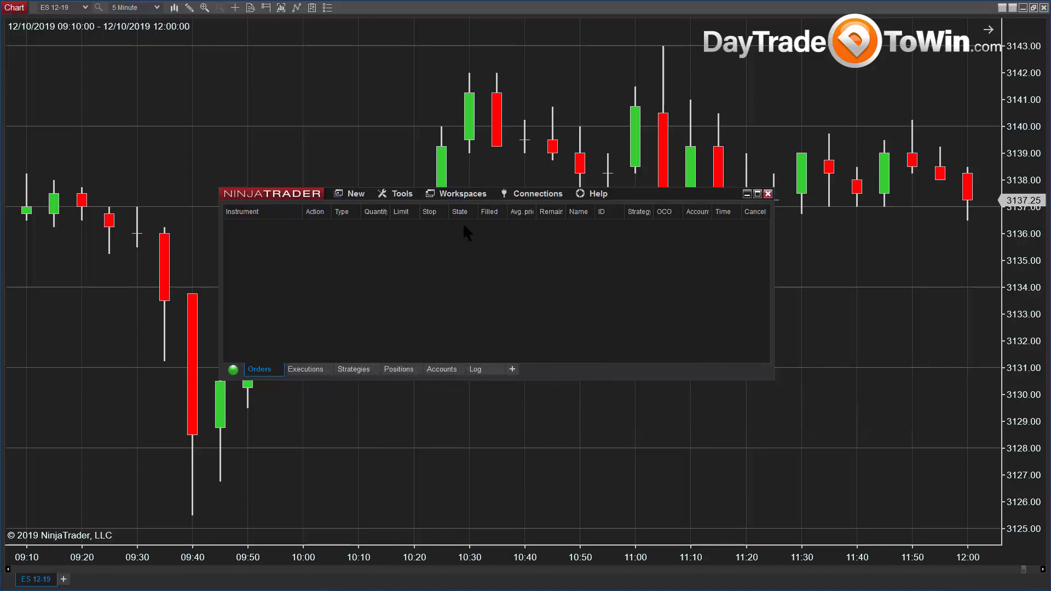
Choose Tools > Import > NinjaScript Add-On to browse the Downloads folder.
{"action": "left_click", "coordinate": [399, 199]}
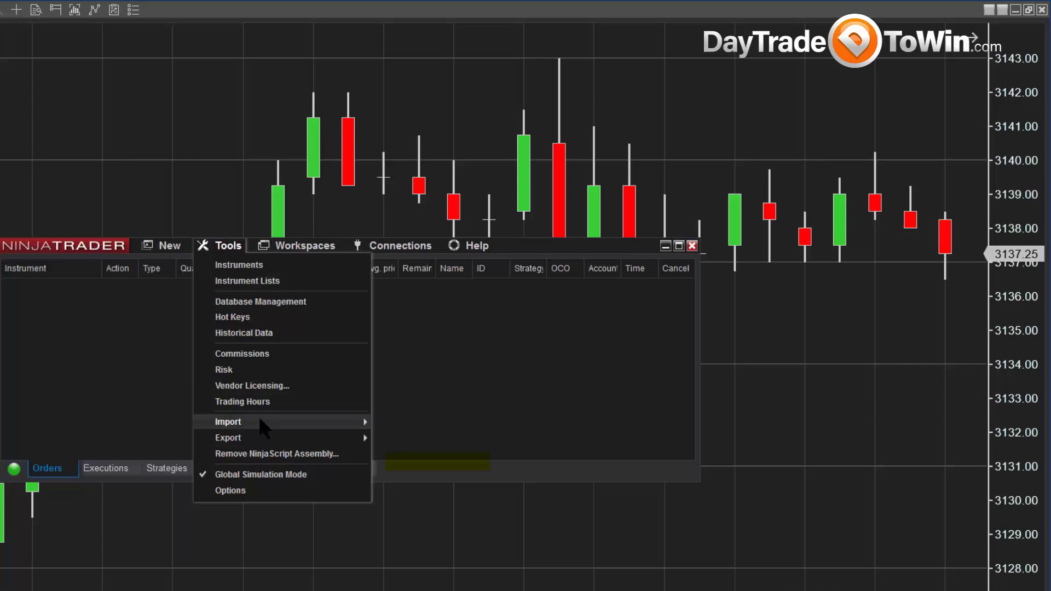
{"action": "mouse_move", "coordinate": [265, 426]}
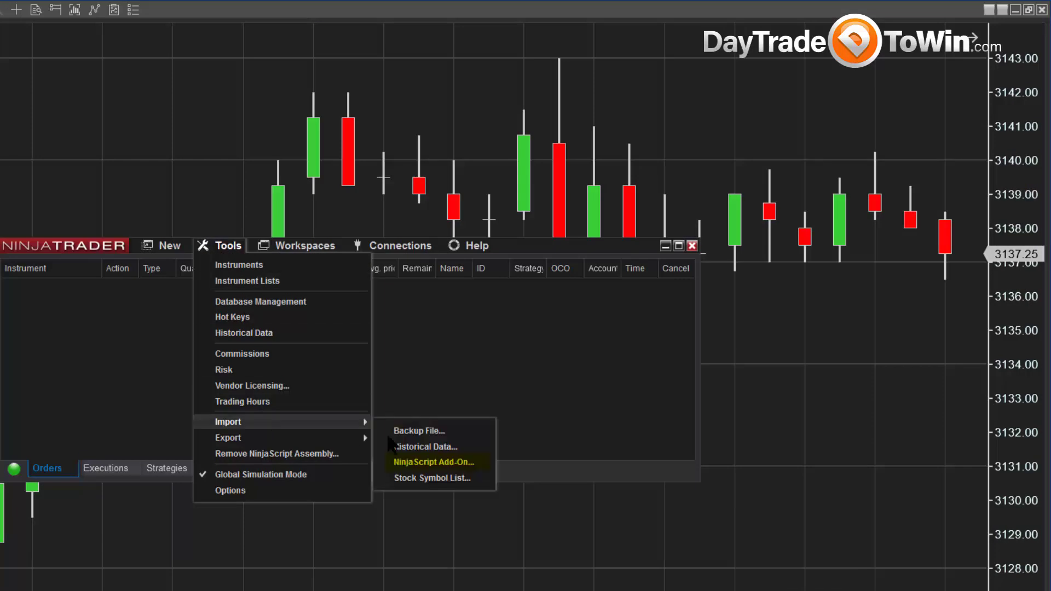
{"action": "left_click", "coordinate": [480, 461]}
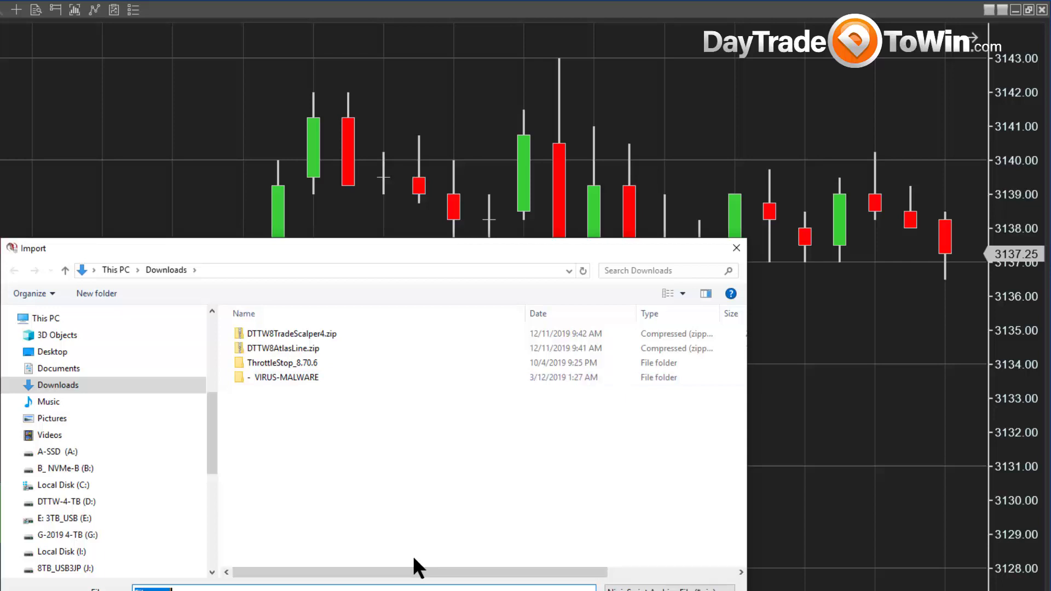
Import DTTW8AtlasLine.zip from the Downloads folder.
{"action": "double_click", "coordinate": [303, 349]}
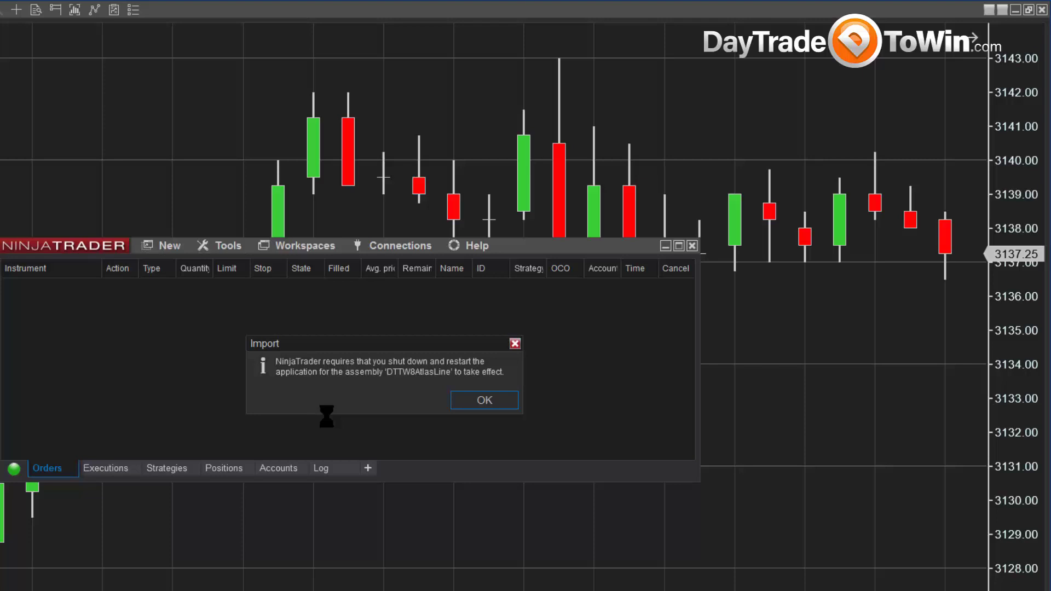
Acknowledge the restart-required notice for the DTTW8AtlasLine import.
{"action": "left_click", "coordinate": [488, 394]}
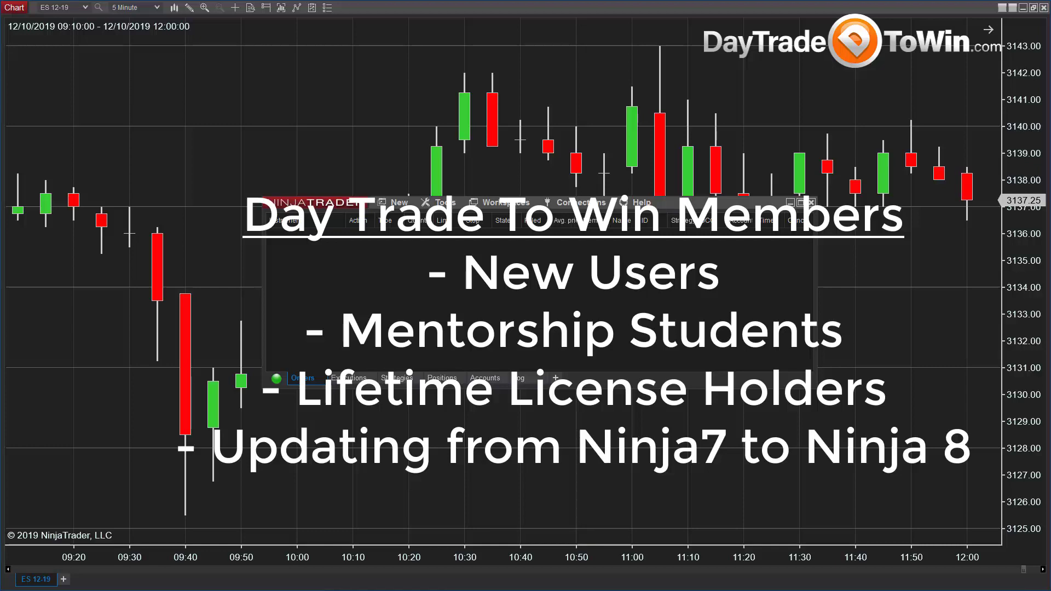
Open Help > 3rd Party Licensing and enter DayTradeToWin as the vendor name.
{"action": "left_click", "coordinate": [640, 203]}
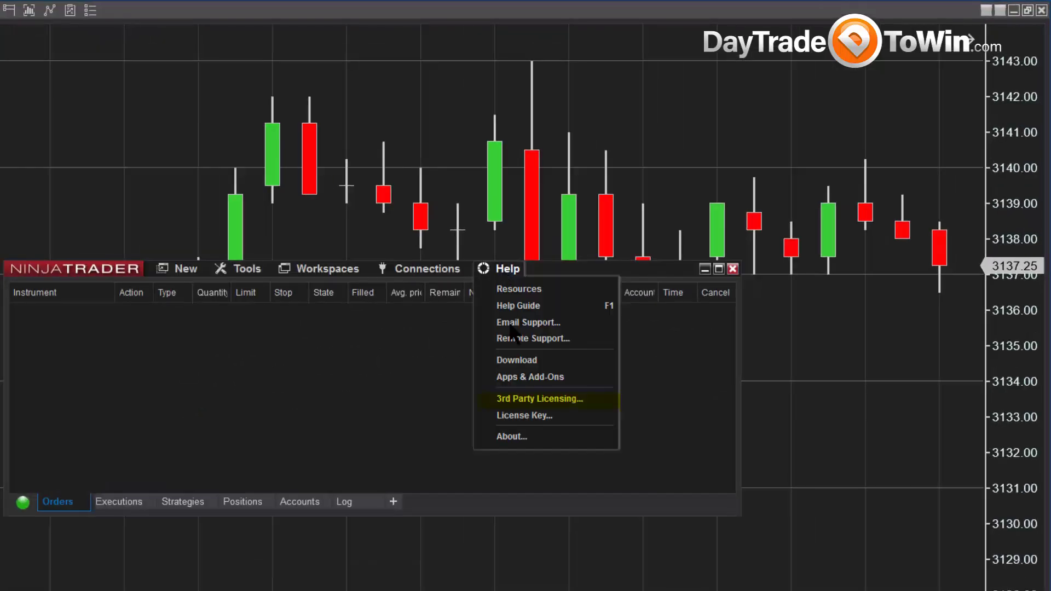
{"action": "left_click", "coordinate": [528, 399]}
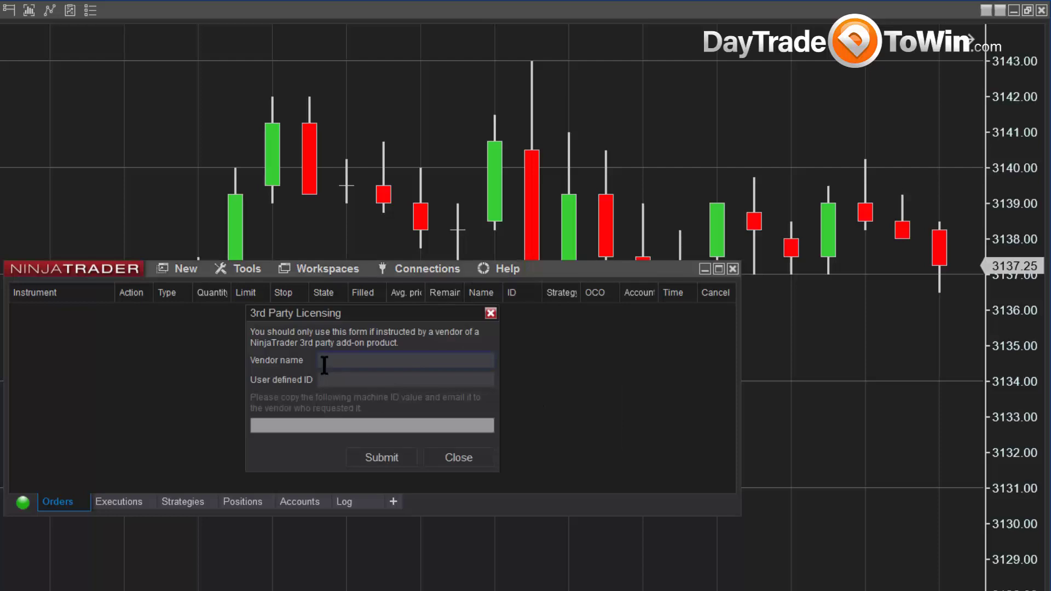
{"action": "left_click", "coordinate": [348, 357]}
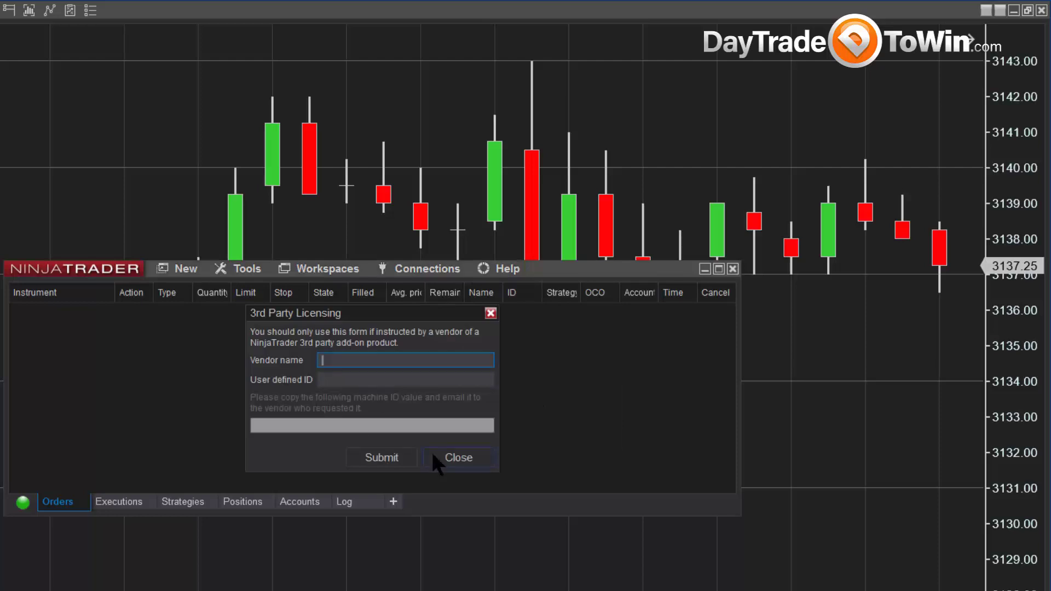
{"action": "type", "text": "DayTradeT"}
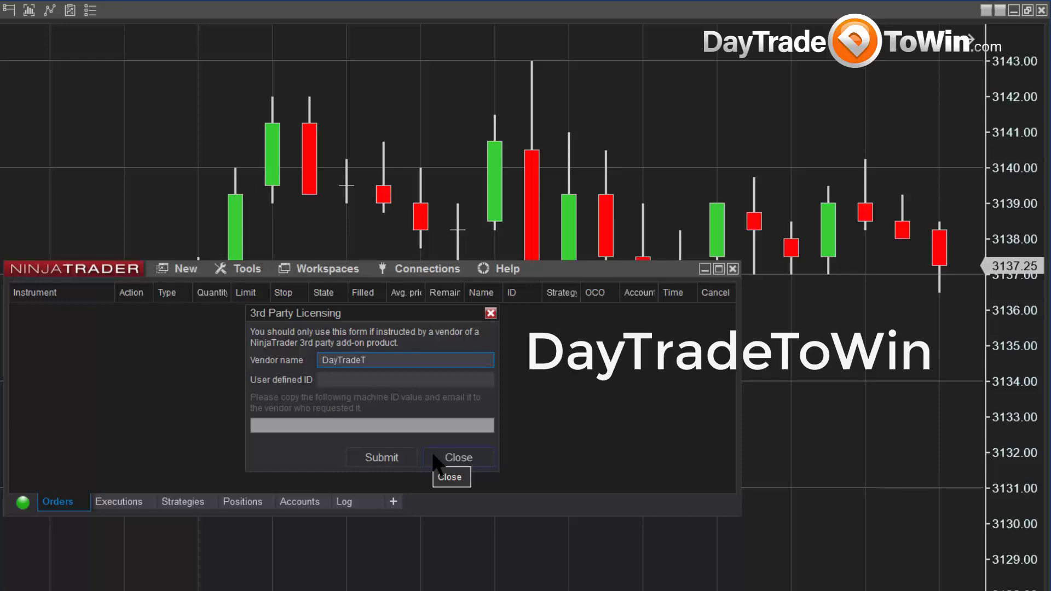
{"action": "type", "text": "oWin"}
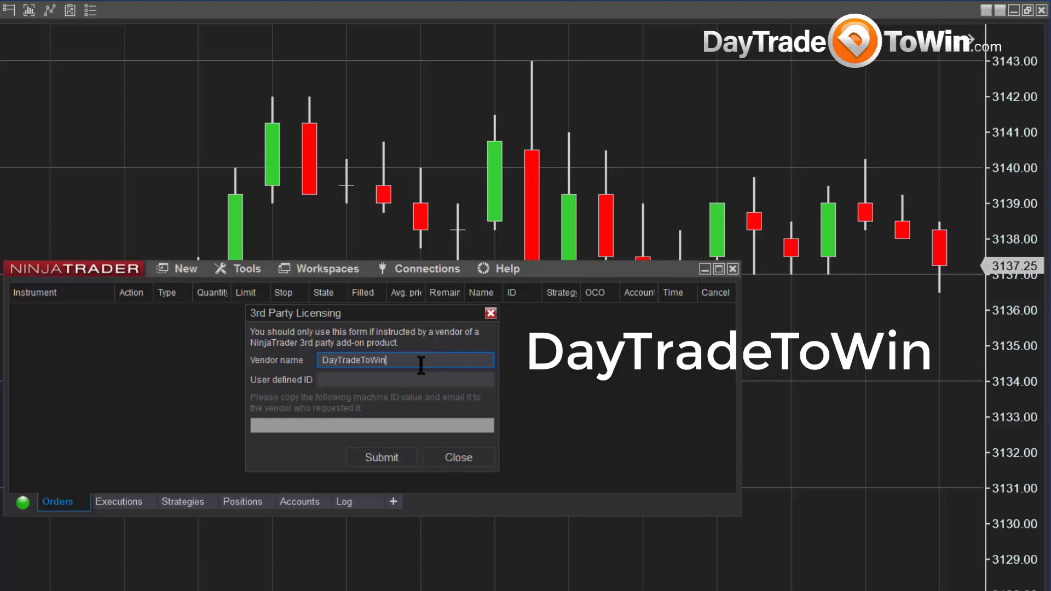
{"action": "left_click", "coordinate": [374, 379]}
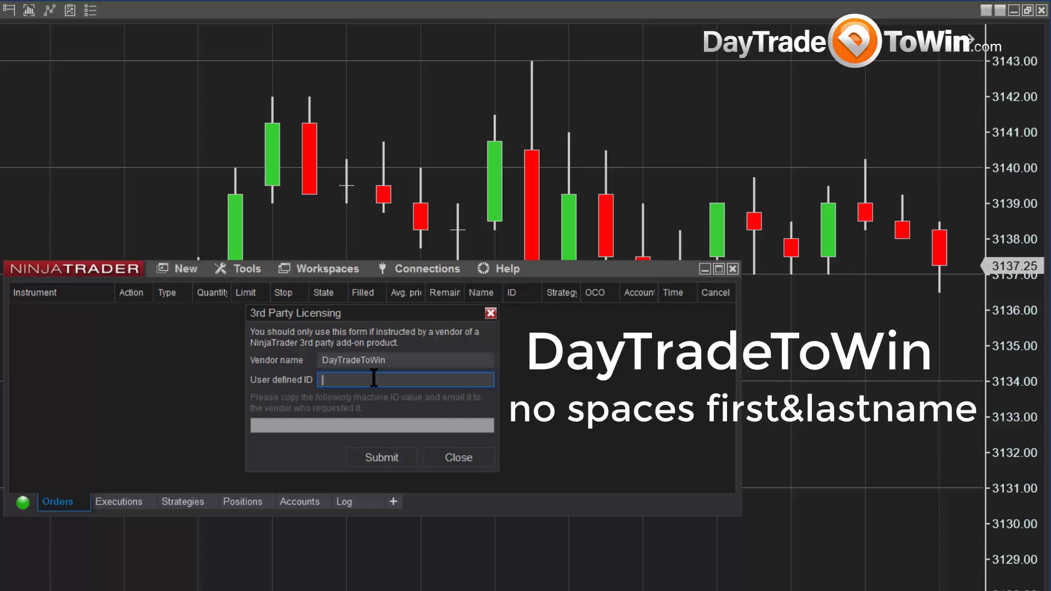
Enter your first and last name without spaces as the user ID and submit to generate the machine ID.
{"action": "type", "text": "johnsmith"}
{"action": "double_click", "coordinate": [399, 379]}
{"action": "left_click", "coordinate": [355, 377]}
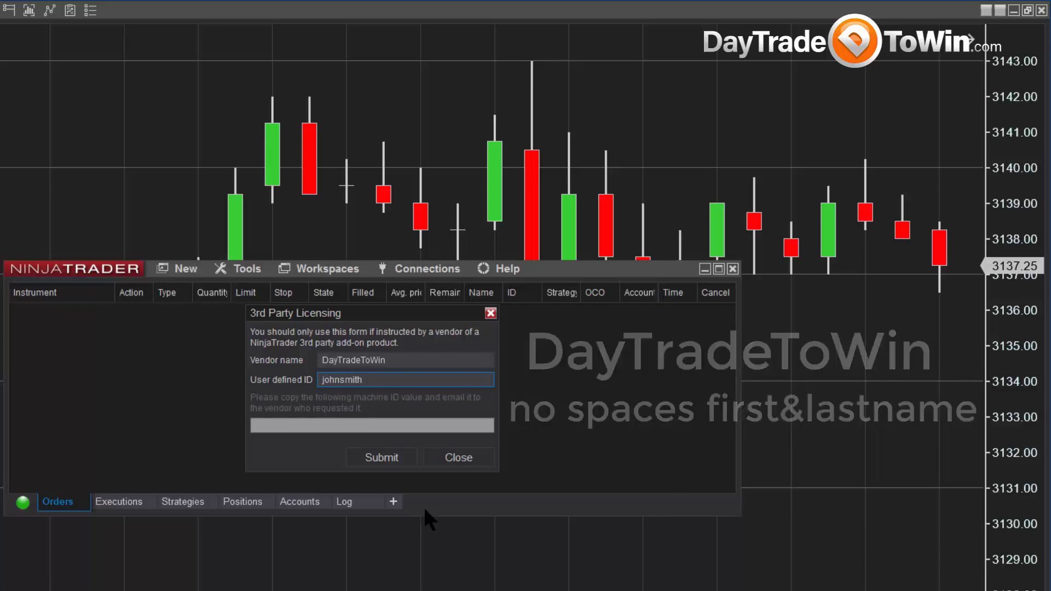
{"action": "left_click", "coordinate": [387, 463]}
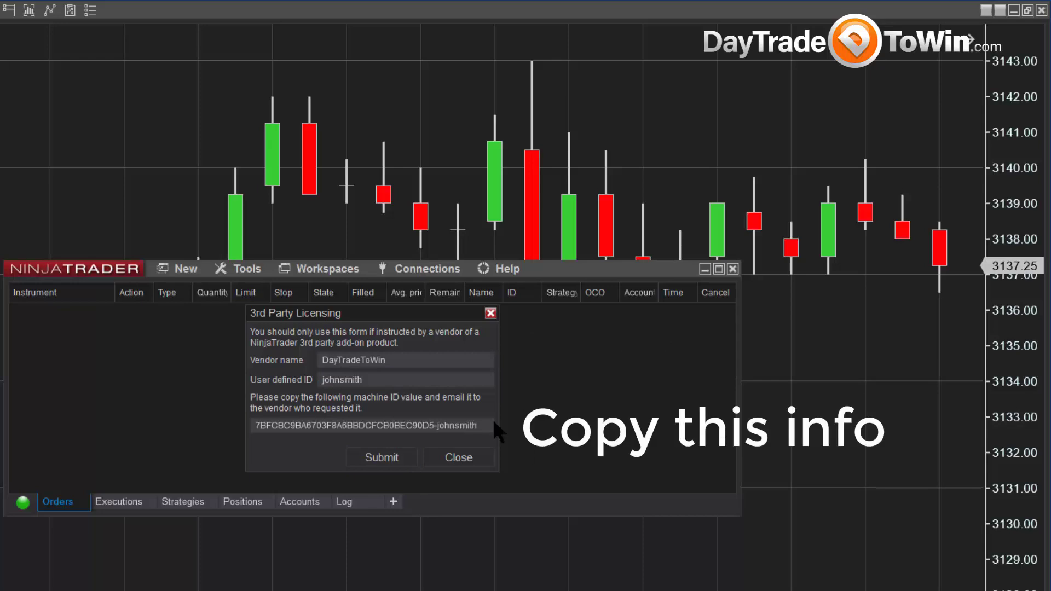
Copy the generated machine ID text and close the 3rd Party Licensing form.
{"action": "left_click_drag", "start_coordinate": [490, 425], "coordinate": [254, 431]}
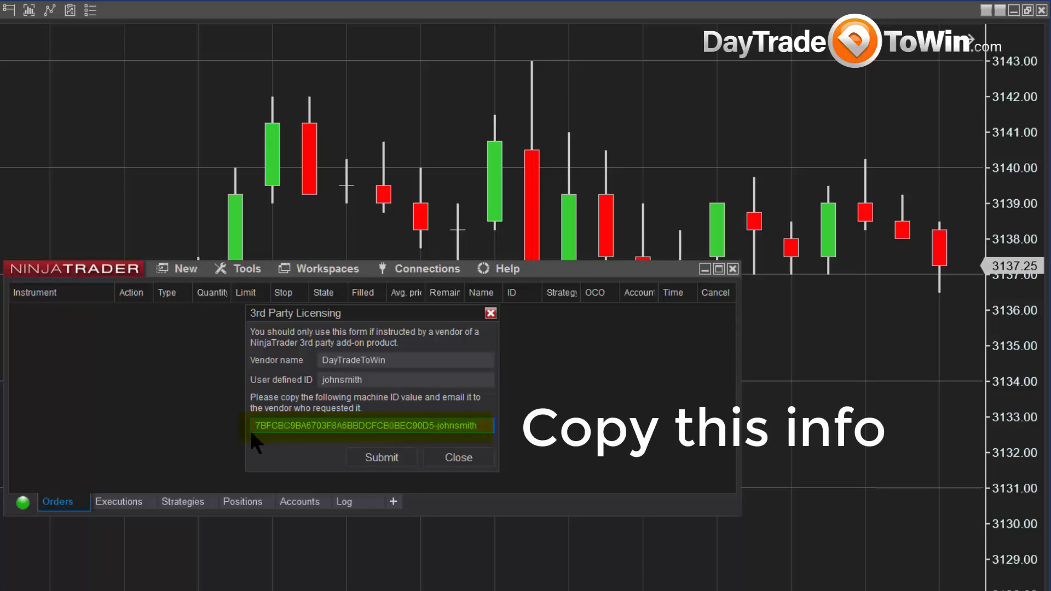
{"action": "left_click", "coordinate": [413, 427]}
{"action": "left_click_drag", "start_coordinate": [479, 427], "coordinate": [430, 425]}
{"action": "left_click", "coordinate": [362, 424]}
{"action": "key", "text": "End"}
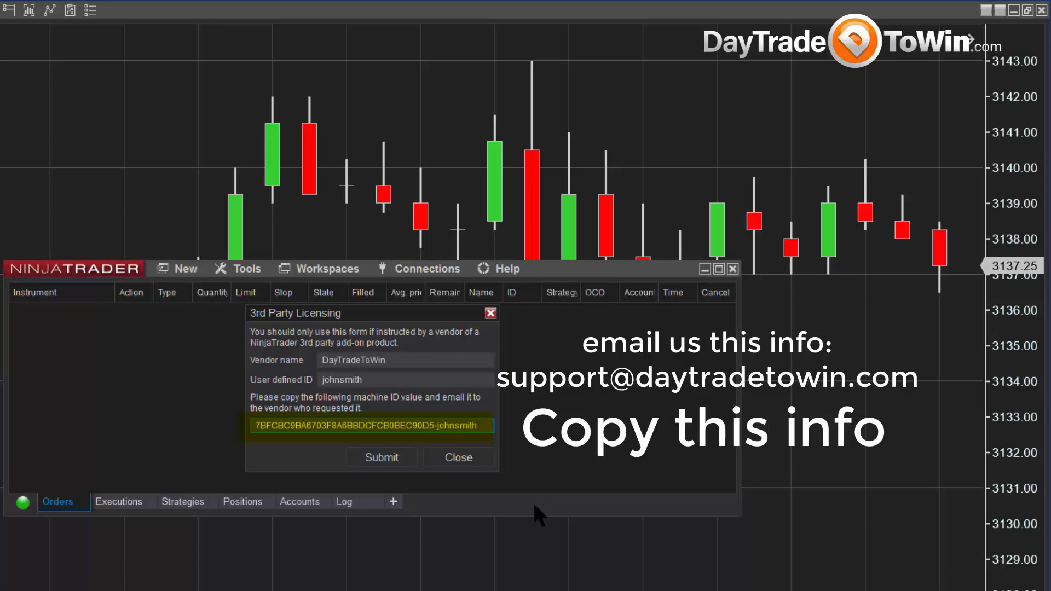
{"action": "left_click", "coordinate": [468, 451]}
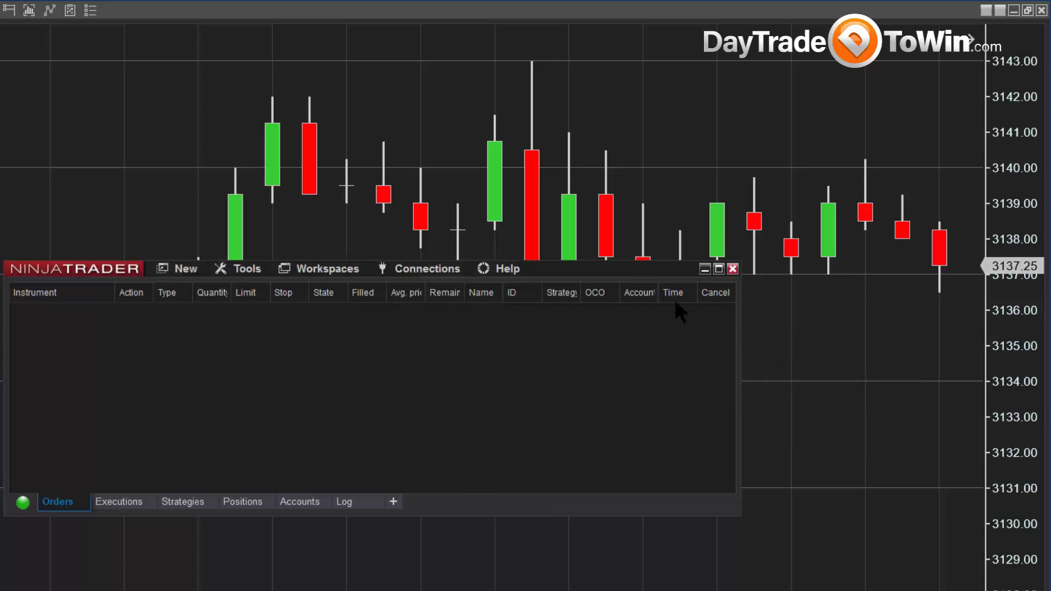
Add DTTW8AtlasLine through the chart's Indicators list, plotting Atlas Long 3133.25 and Atlas Short 3138.
{"action": "left_click", "coordinate": [581, 525]}
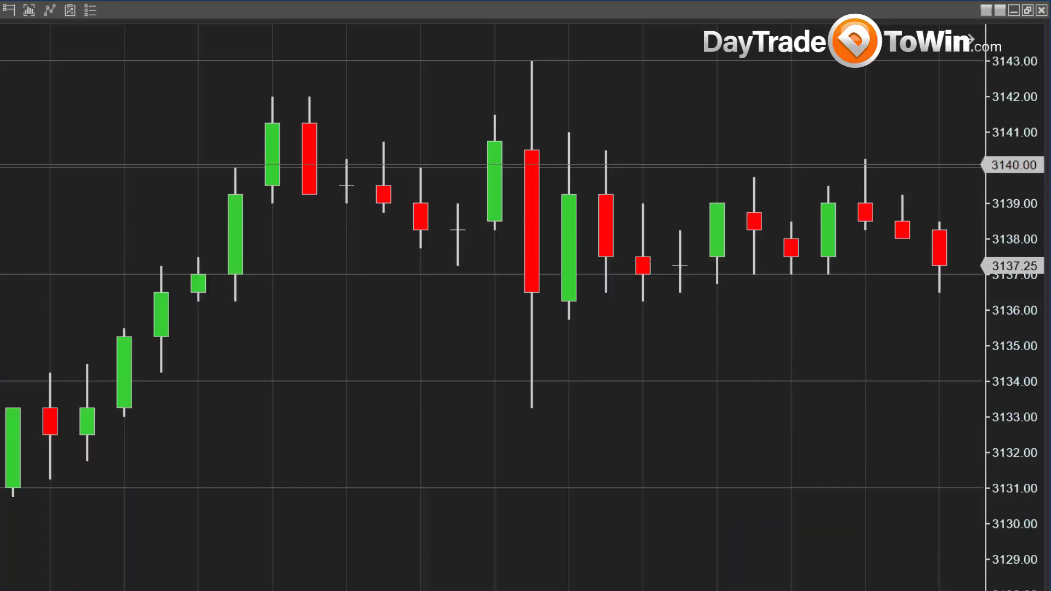
{"action": "right_click", "coordinate": [4, 165]}
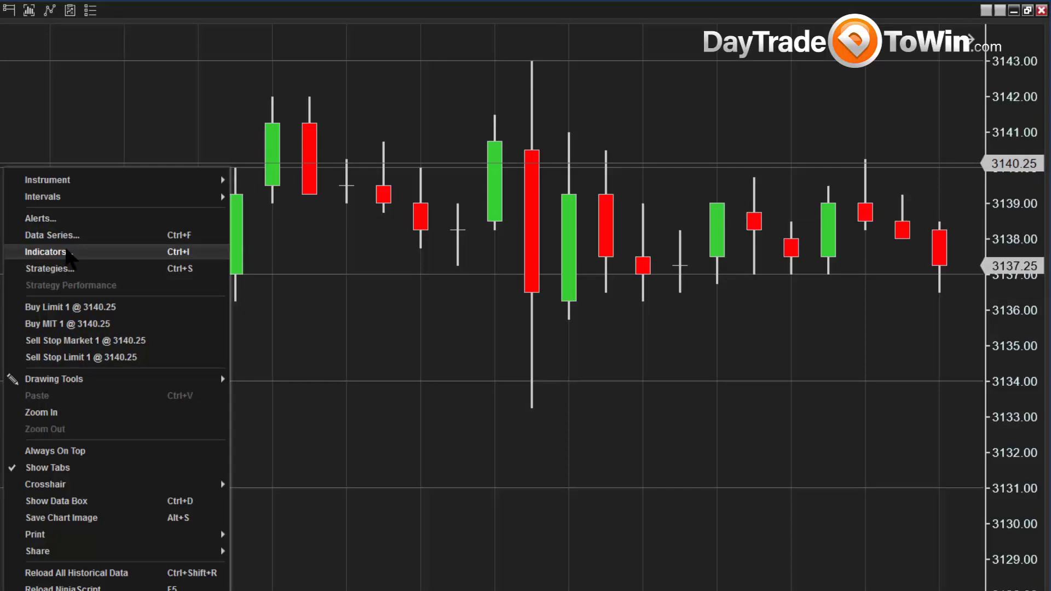
{"action": "left_click", "coordinate": [66, 251]}
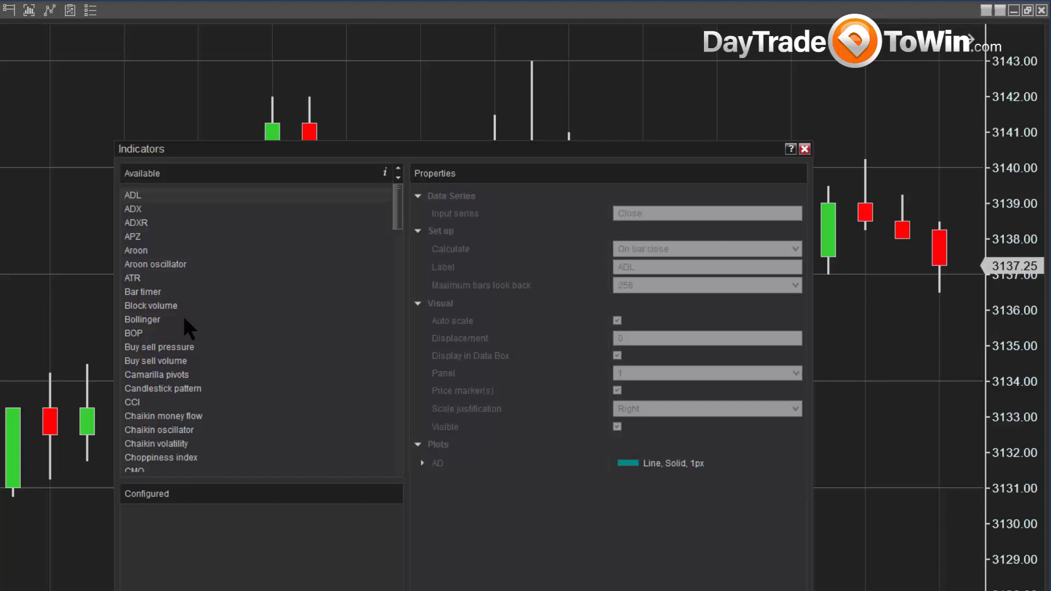
{"action": "scroll", "coordinate": [175, 402], "scroll_direction": "down", "scroll_amount": 8}
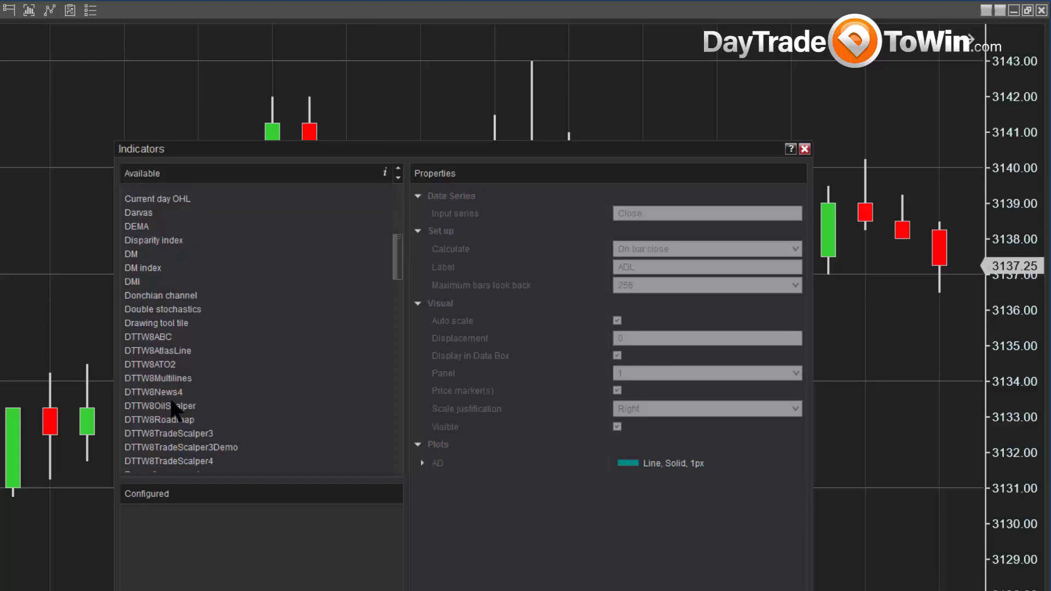
{"action": "double_click", "coordinate": [164, 351]}
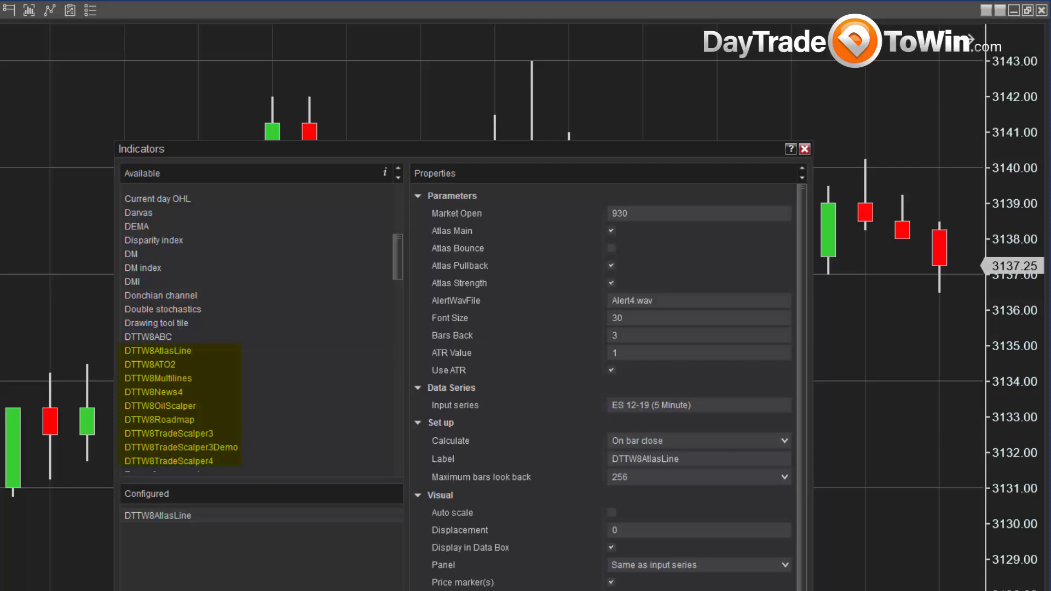
{"action": "key", "text": "Return"}
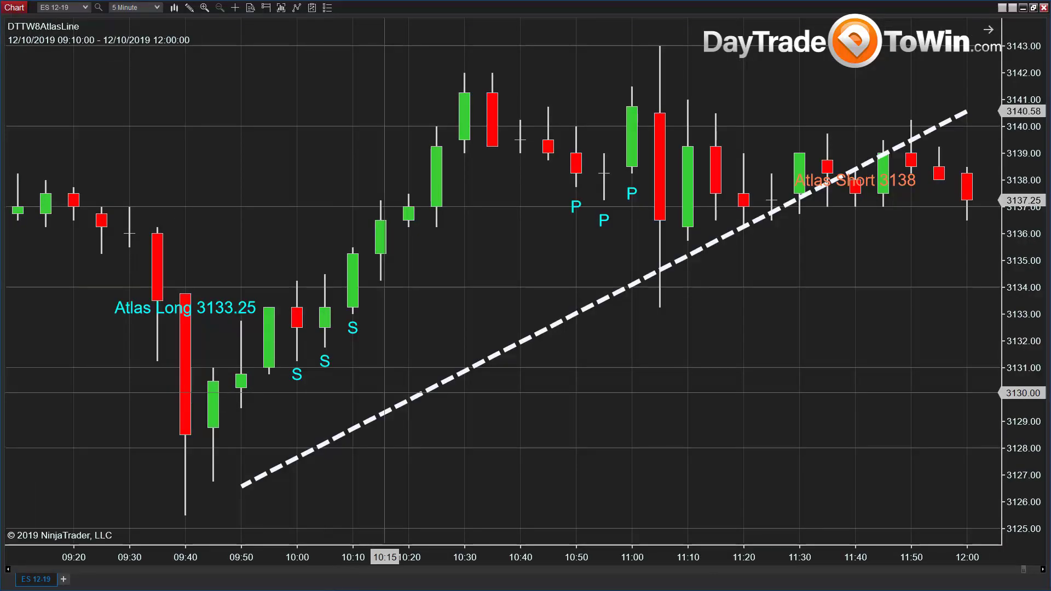
{"action": "right_click", "coordinate": [442, 314]}
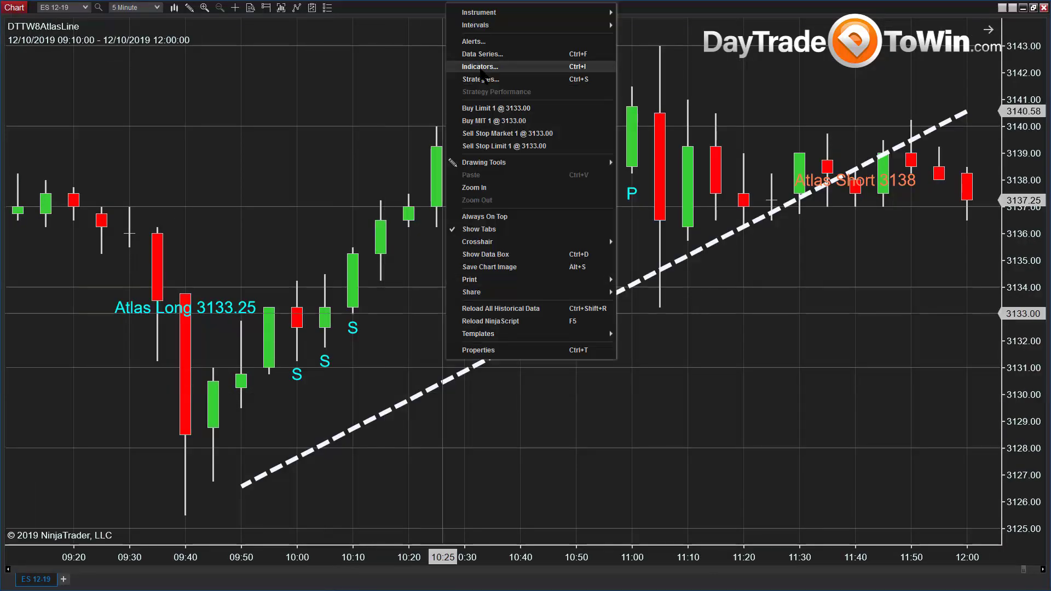
Add DTTW8ATO2 to the chart, plotting ATO Long 3137.75 and ATO-C Long 3142.
{"action": "left_click", "coordinate": [480, 68]}
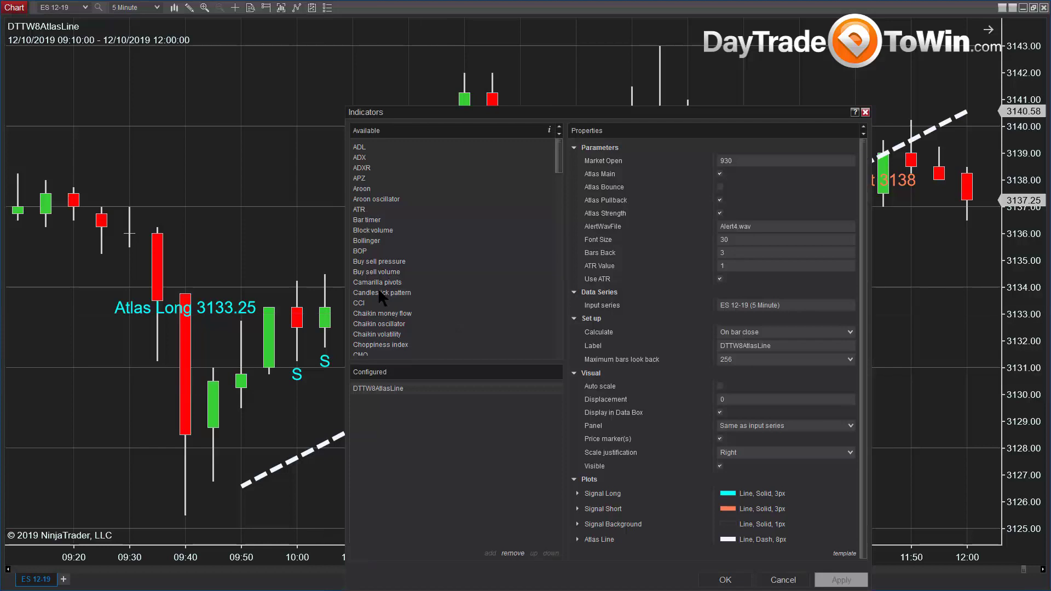
{"action": "scroll", "coordinate": [383, 308], "scroll_direction": "down", "scroll_amount": 3}
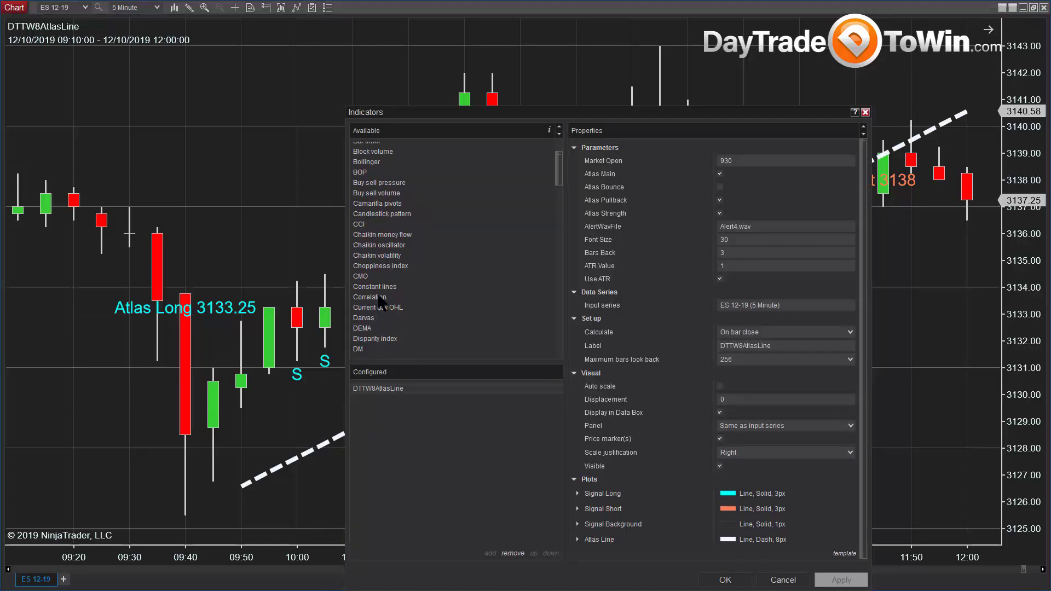
{"action": "scroll", "coordinate": [381, 303], "scroll_direction": "down", "scroll_amount": 3}
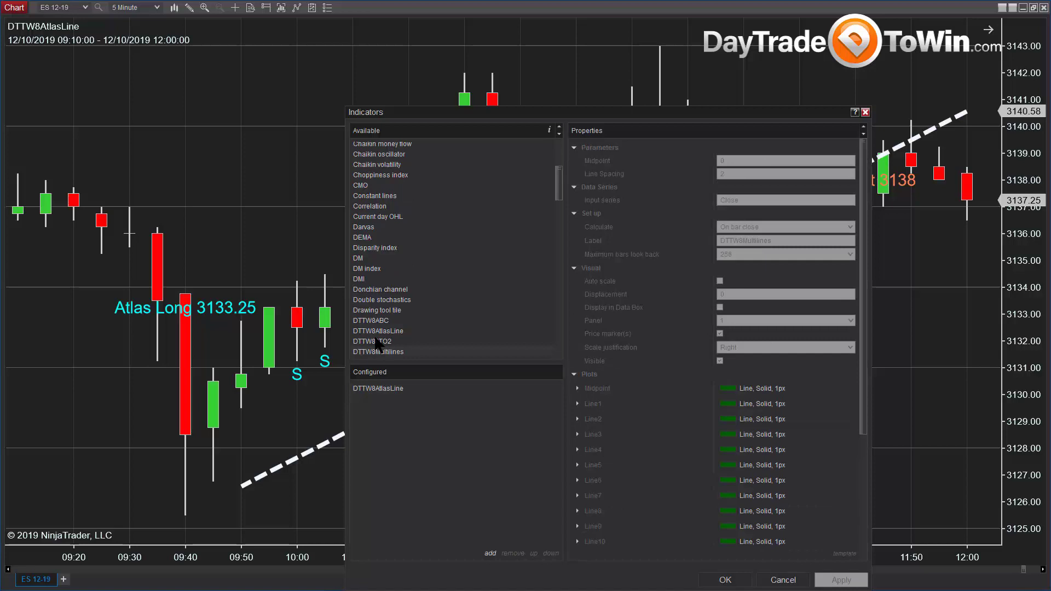
{"action": "double_click", "coordinate": [382, 344]}
{"action": "left_click", "coordinate": [725, 580]}
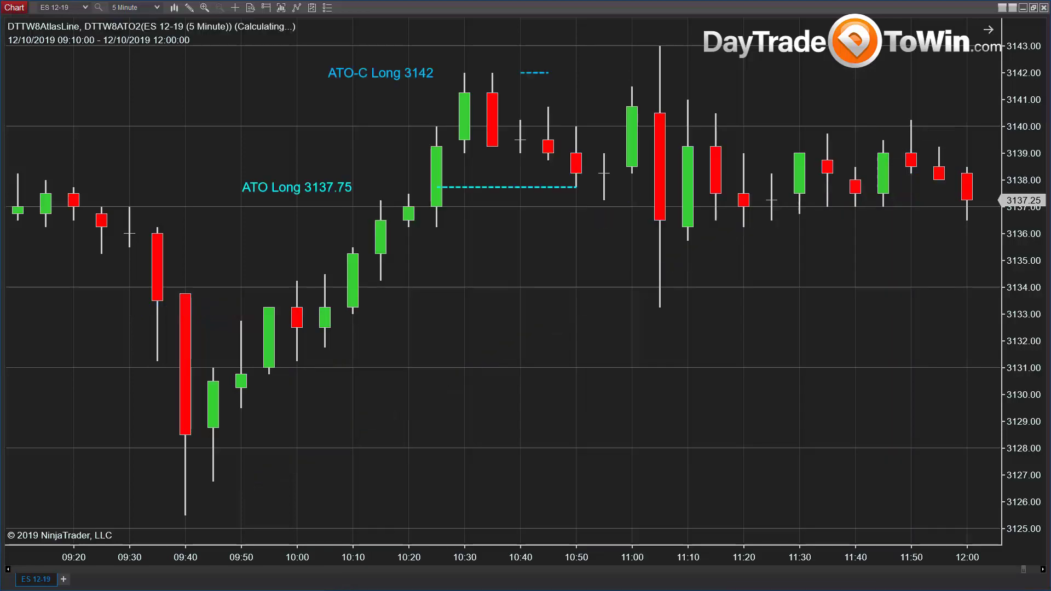